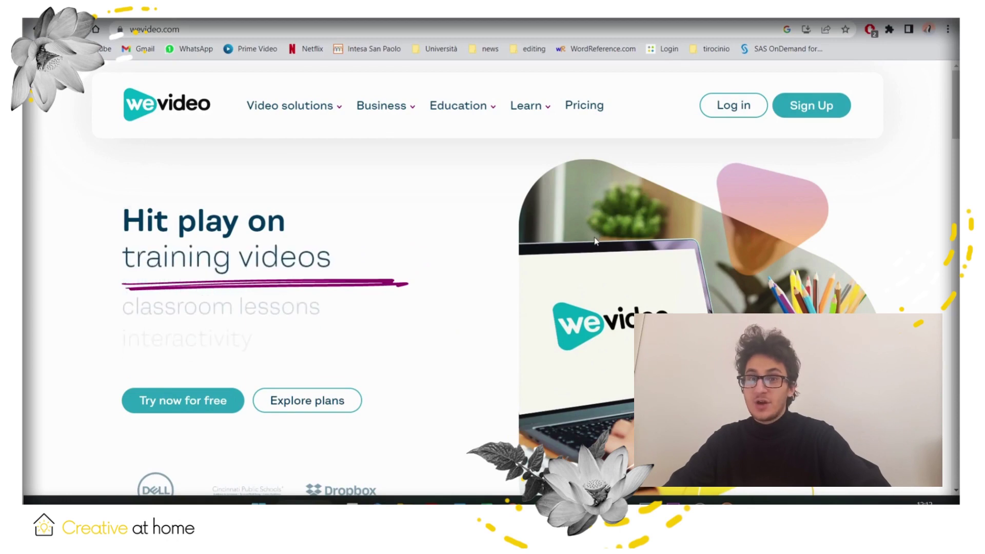
scroll(576, 183, "down", 2)
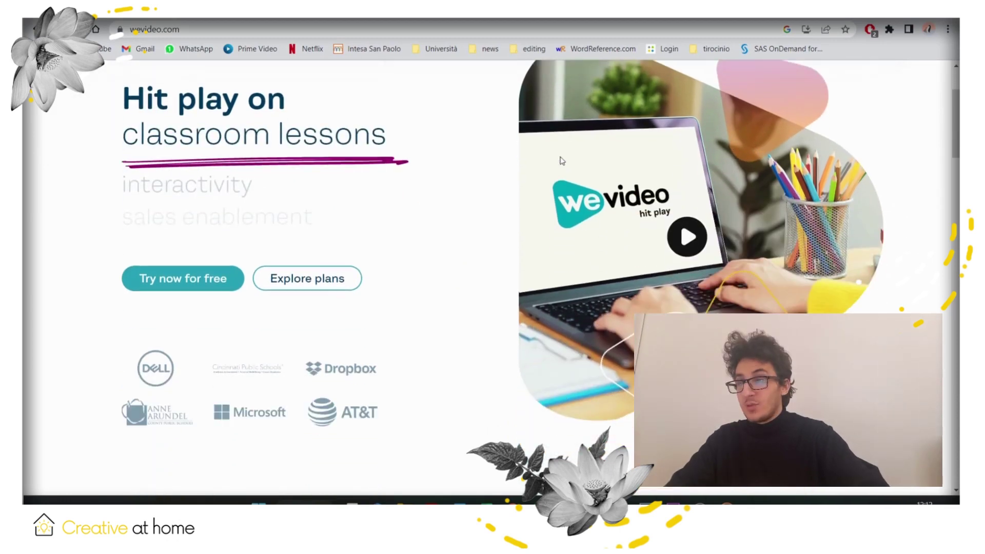
scroll(543, 179, "down", 1)
scroll(543, 179, "down", 1)
scroll(544, 184, "down", 1)
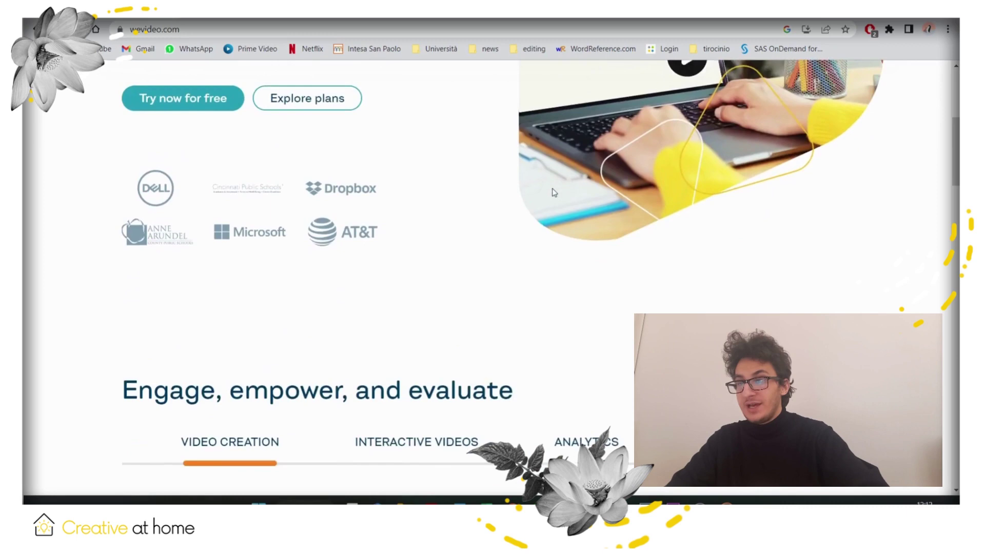
scroll(550, 192, "down", 2)
scroll(552, 193, "down", 2)
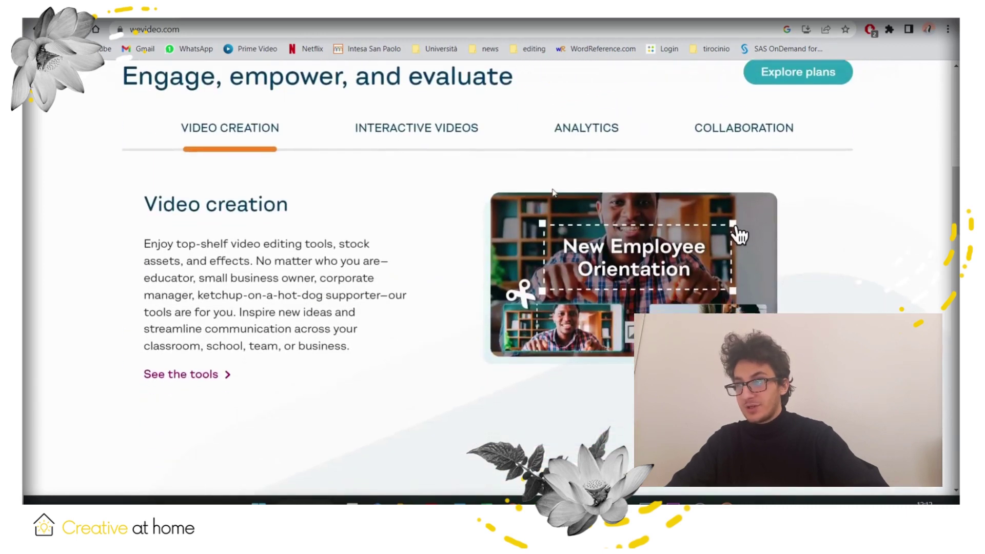
scroll(552, 195, "down", 1)
scroll(551, 196, "down", 2)
scroll(552, 196, "down", 2)
scroll(551, 197, "down", 2)
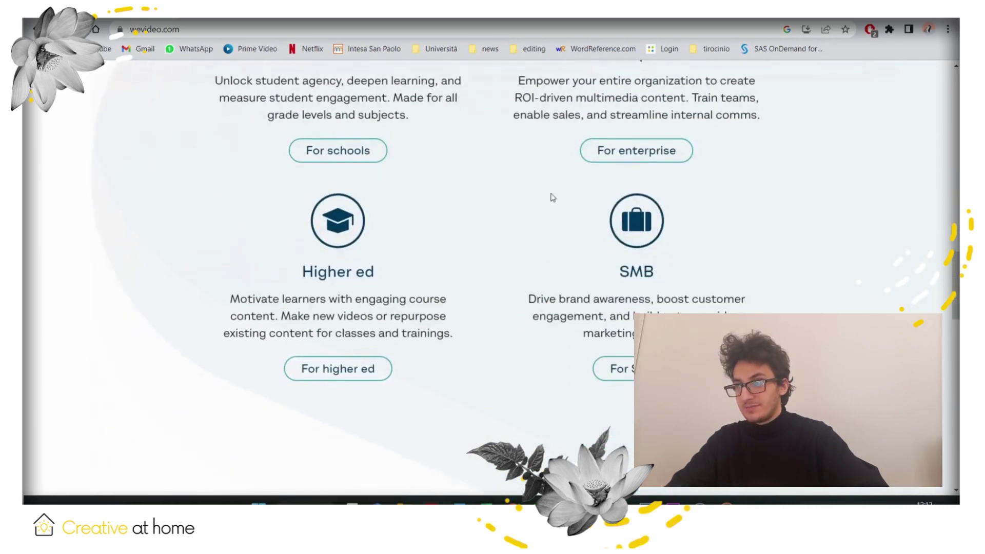
scroll(551, 197, "down", 1)
scroll(552, 198, "down", 2)
scroll(551, 197, "down", 2)
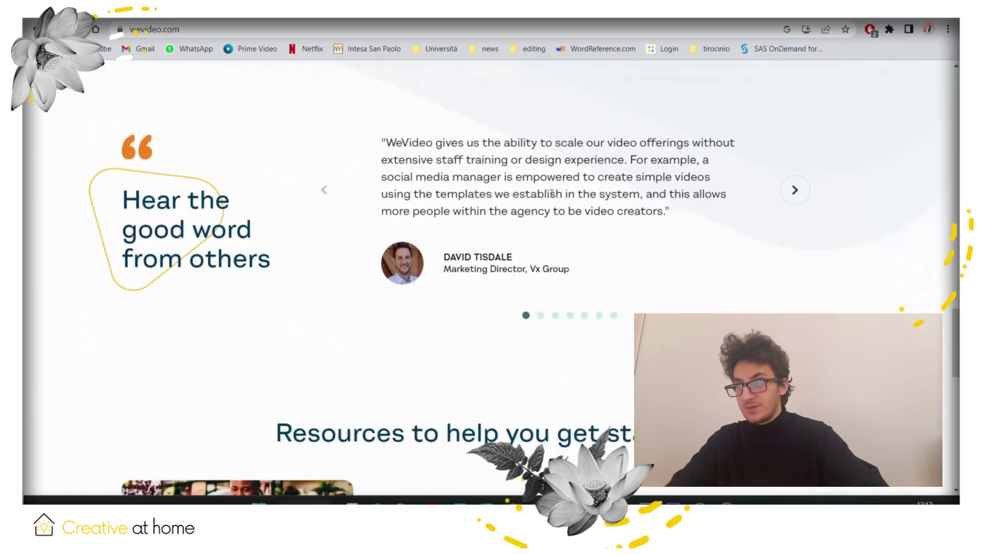
- Set up the account as Personal with the Personal memories topic and reach the dashboard
key("Home")
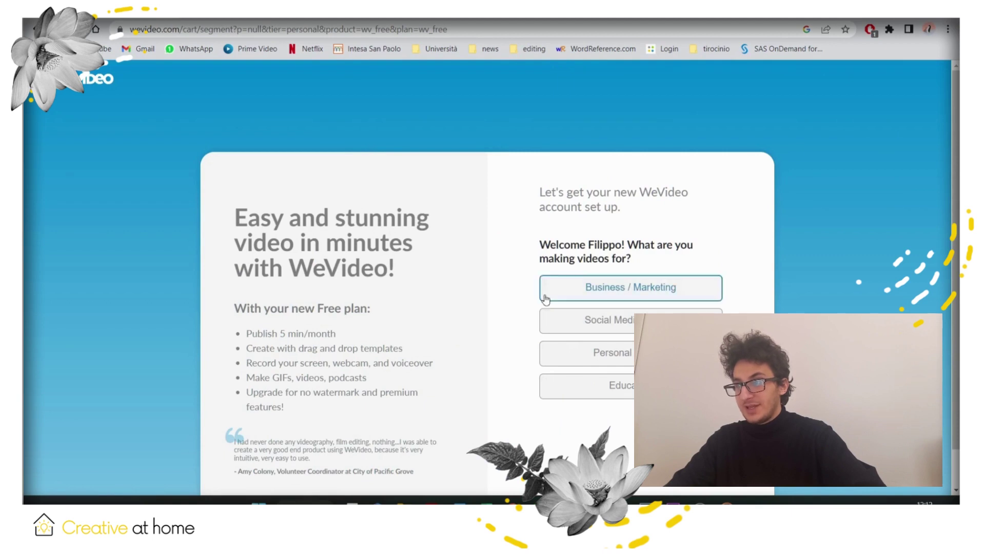
left_click(624, 360)
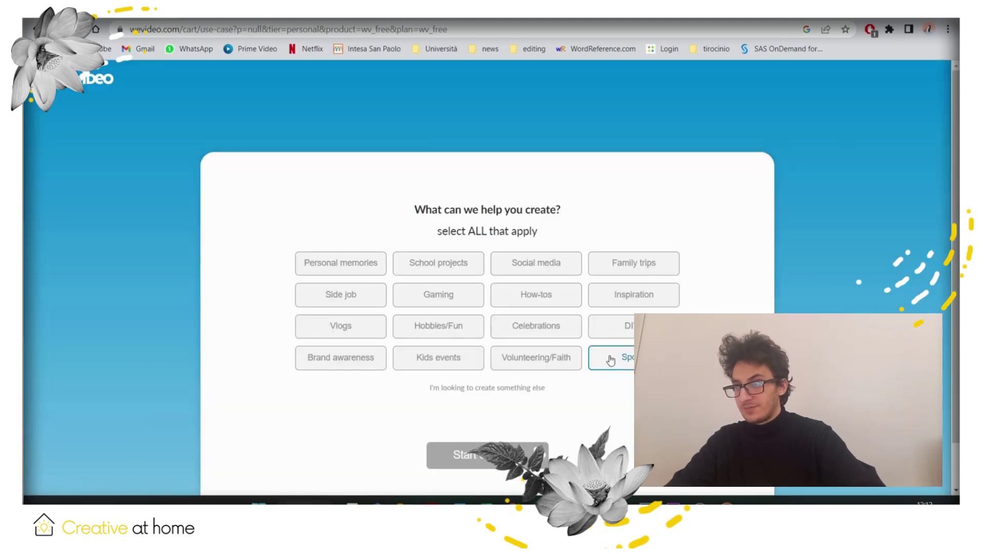
left_click(370, 271)
left_click(474, 447)
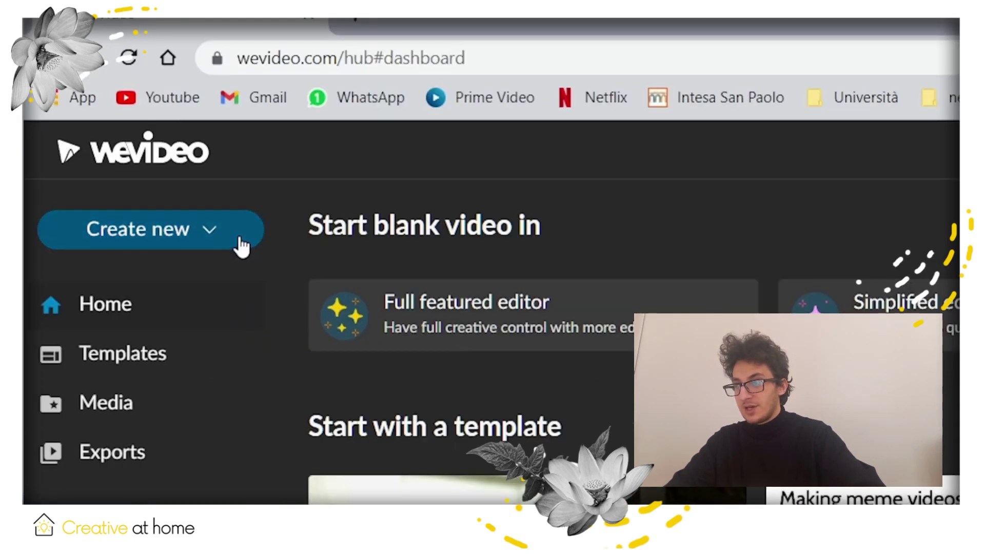
- View the Templates, Media and Exports sections, then bring up the Create new video options
left_click(215, 241)
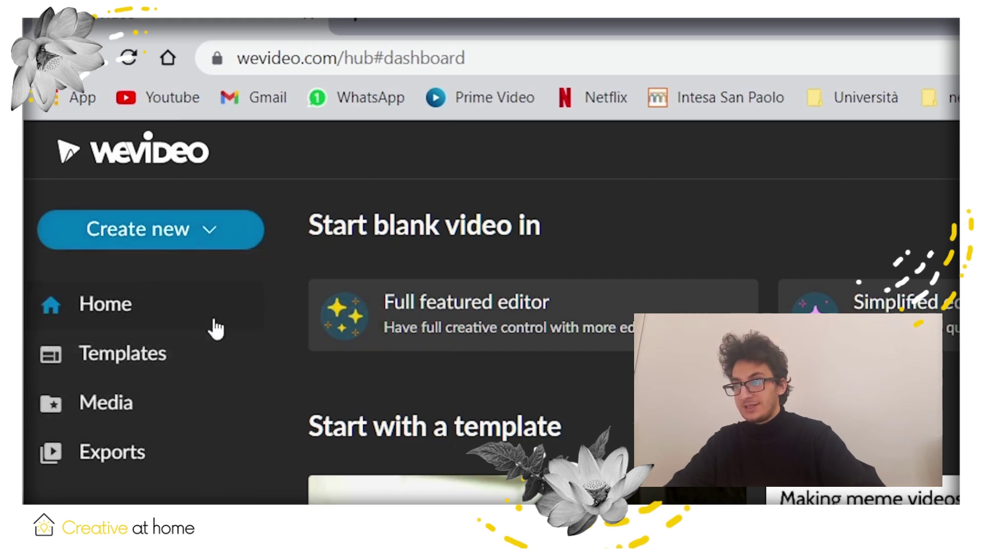
left_click(199, 364)
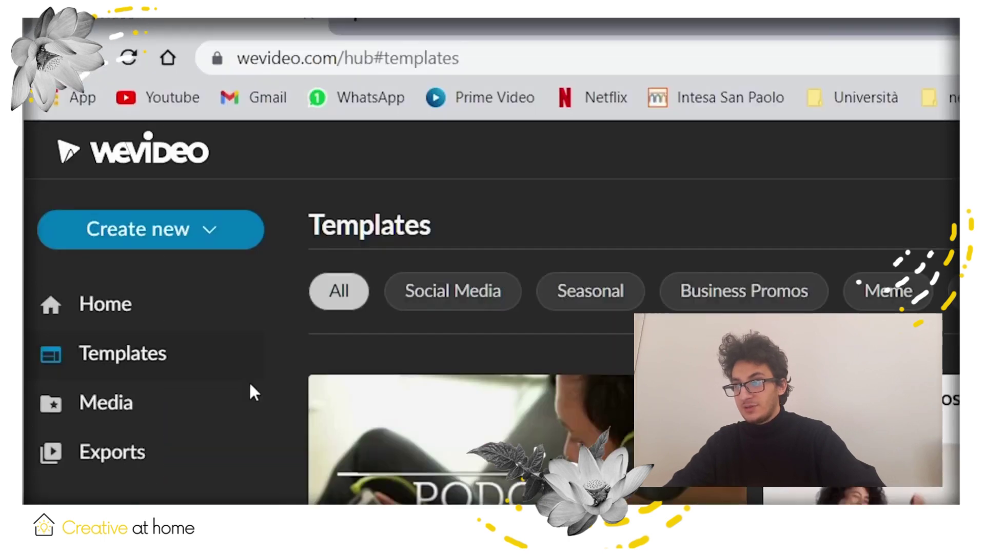
left_click(111, 201)
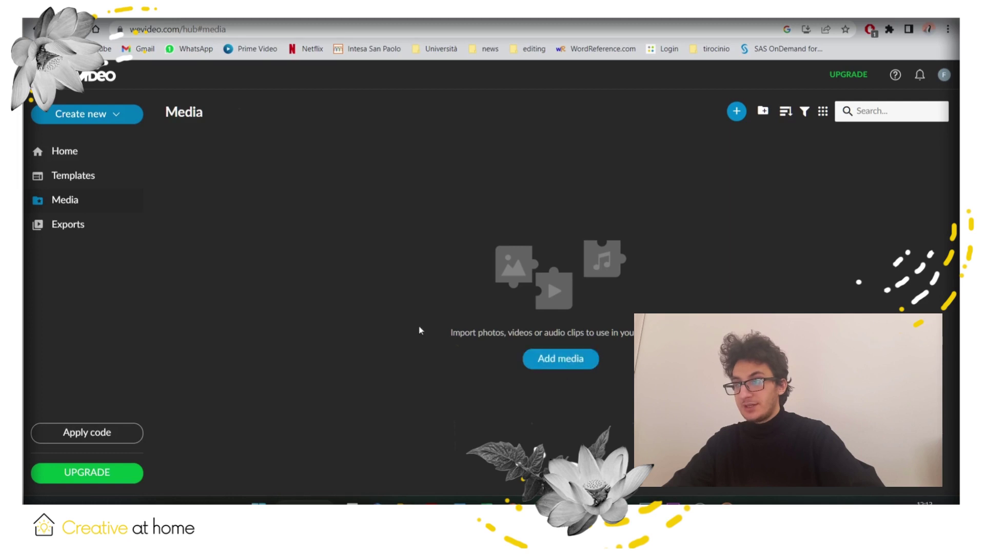
left_click(109, 223)
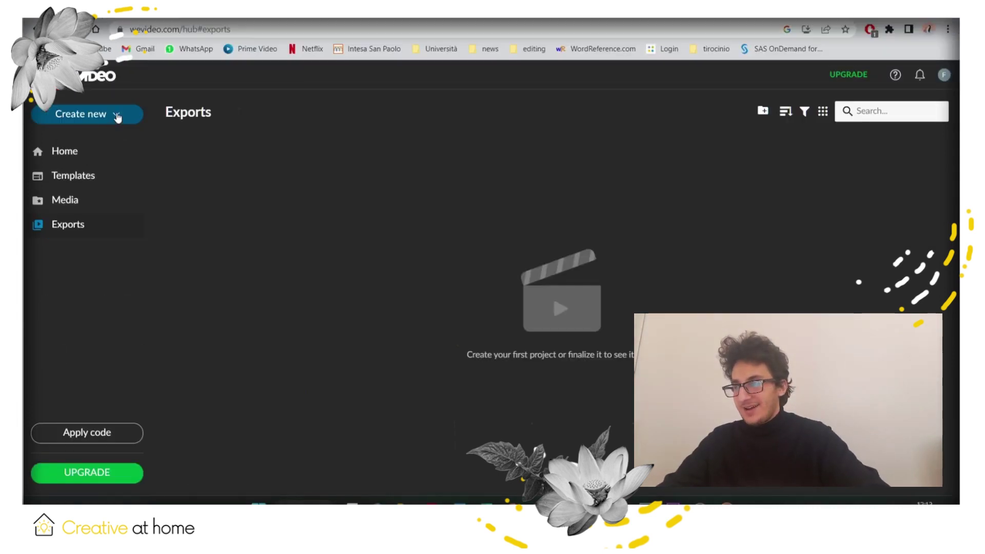
left_click(117, 116)
mouse_move(72, 137)
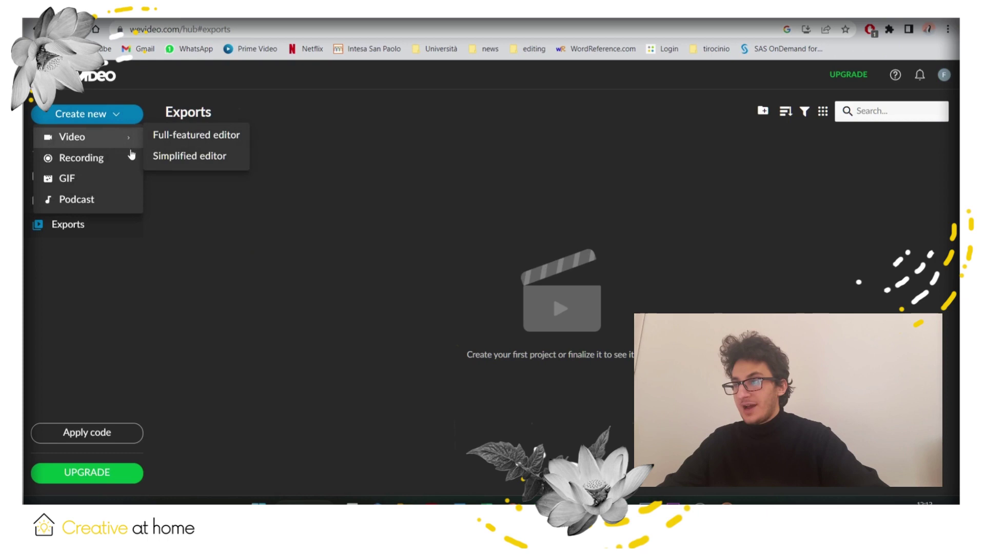
- Start a blank project in the Full-featured editor and close the Welcome to WeVideo tour
left_click(183, 138)
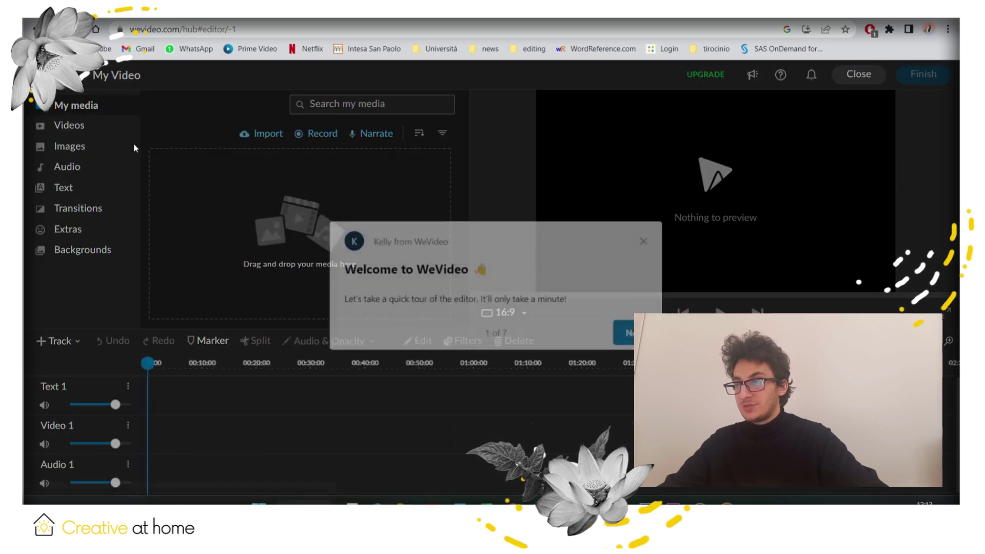
left_click(644, 238)
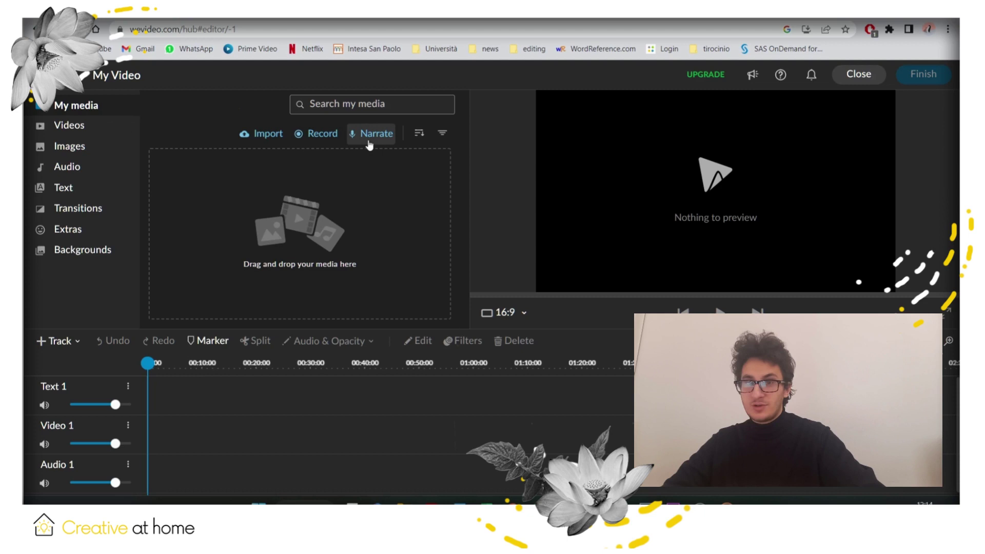
- Browse the stock Videos, Images and Audio libraries in the editor sidebar
left_click(81, 135)
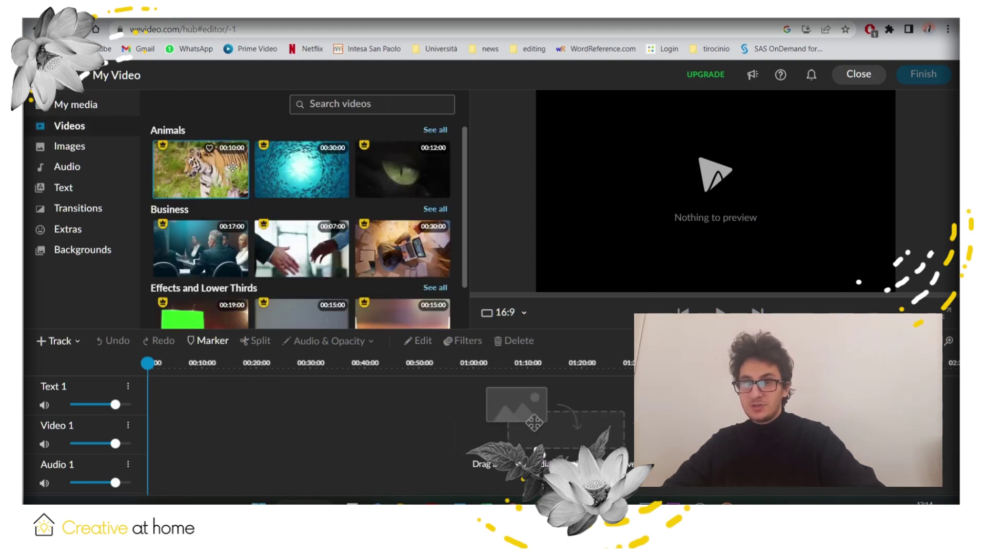
scroll(231, 165, "down", 2)
scroll(230, 165, "down", 3)
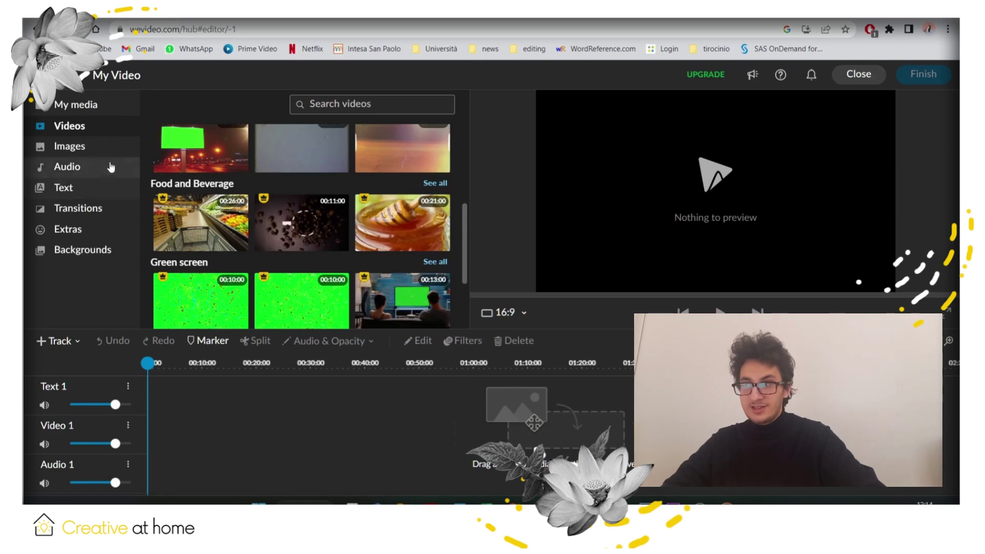
left_click(100, 148)
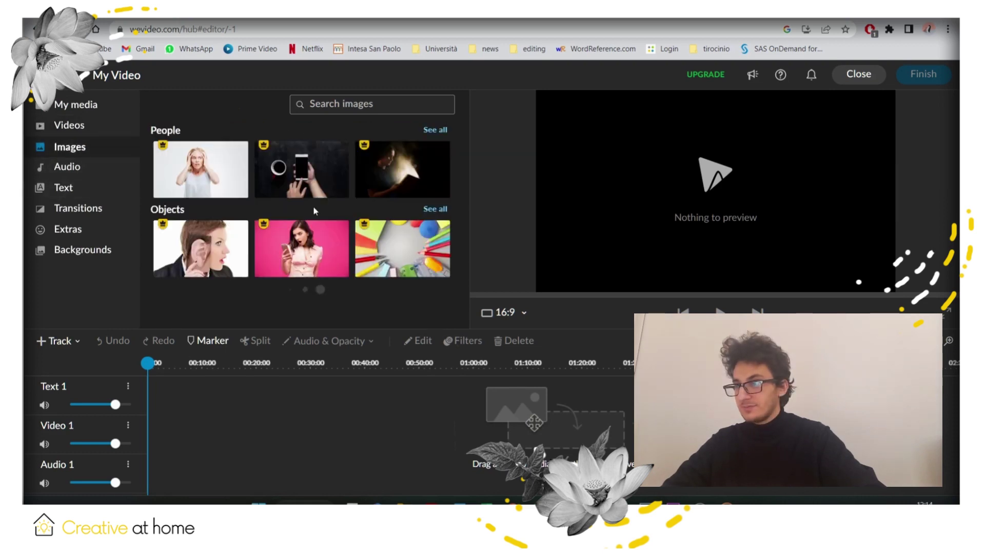
scroll(315, 210, "down", 2)
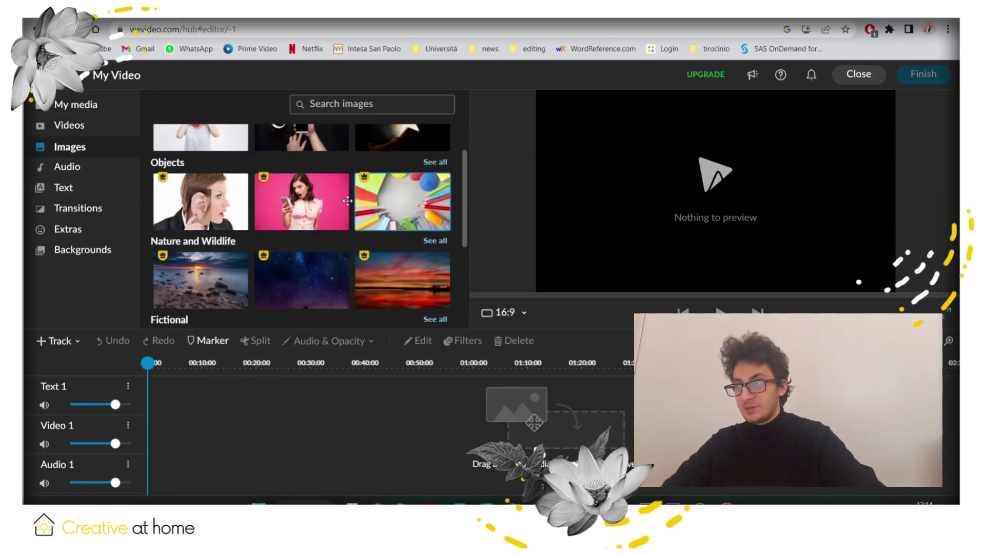
left_click(102, 169)
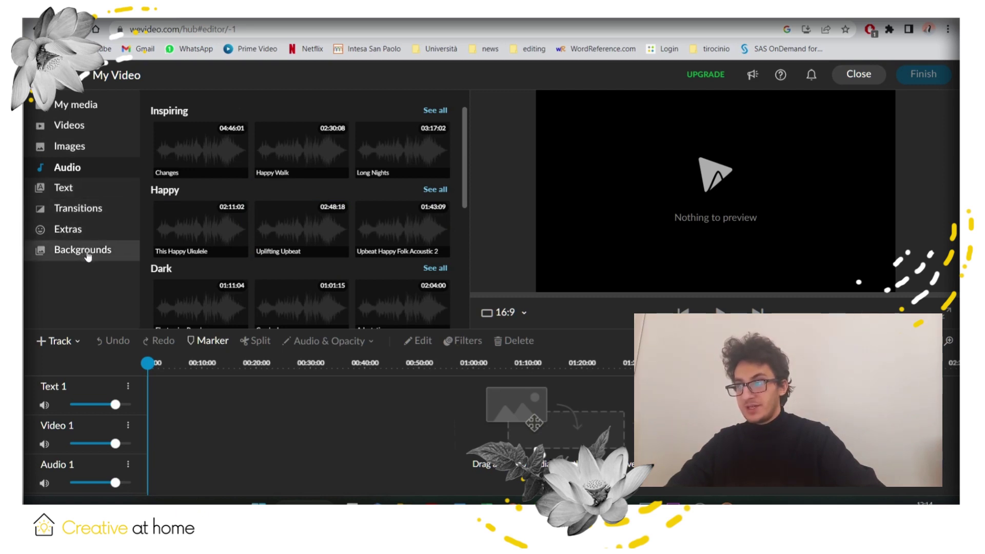
- Put This Happy Ukulele on Audio 1, click Finish, and select the default export title
mouse_move(207, 240)
left_mouse_down()
mouse_move(200, 418)
mouse_move(159, 467)
left_mouse_up()
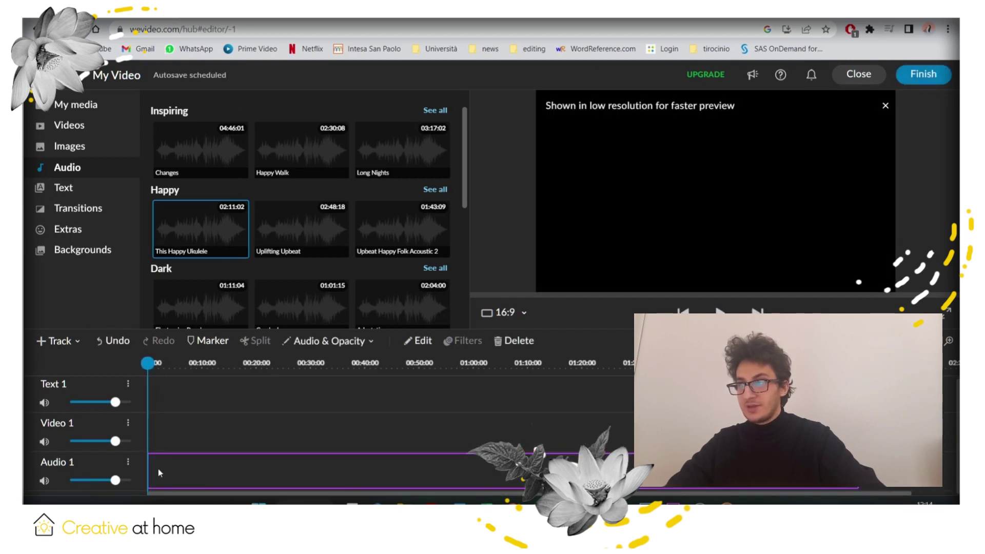
left_click(66, 147)
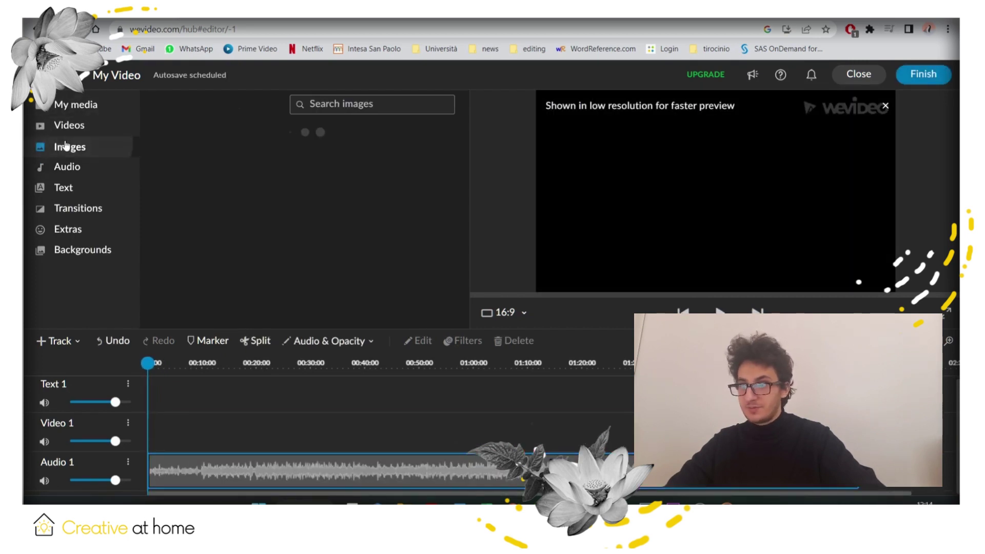
scroll(343, 182, "down", 1)
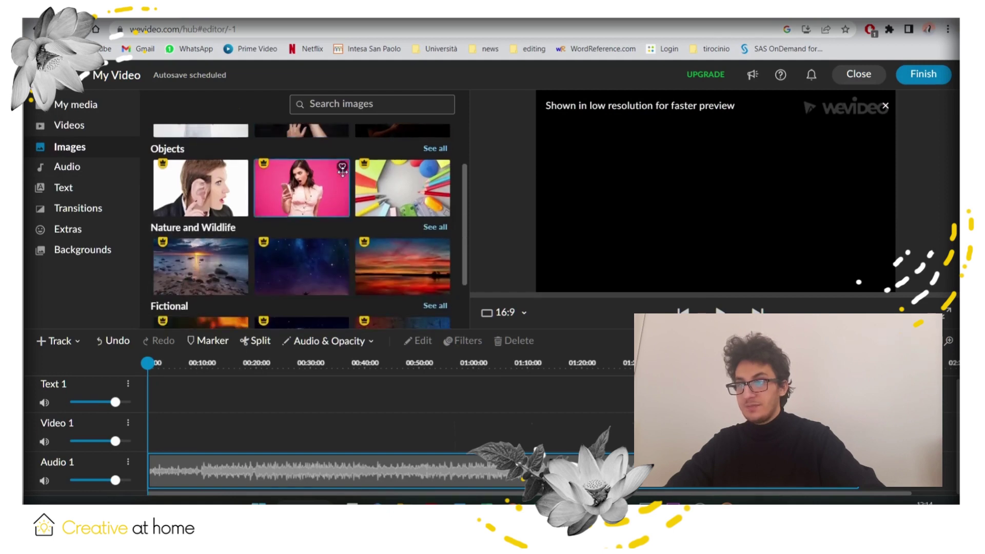
scroll(343, 181, "down", 2)
scroll(343, 182, "up", 1)
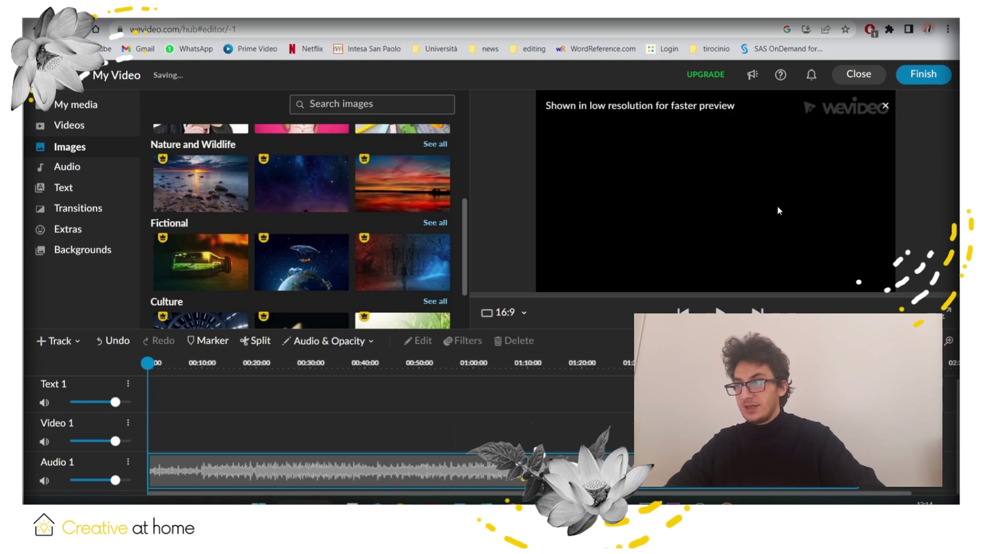
left_click(920, 75)
left_click_drag(481, 285, 407, 282)
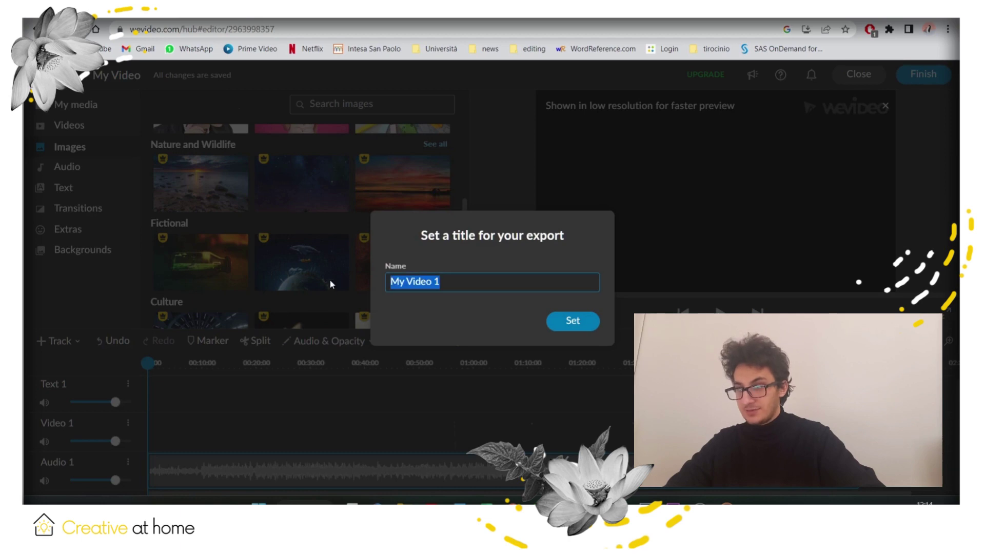
type("example")
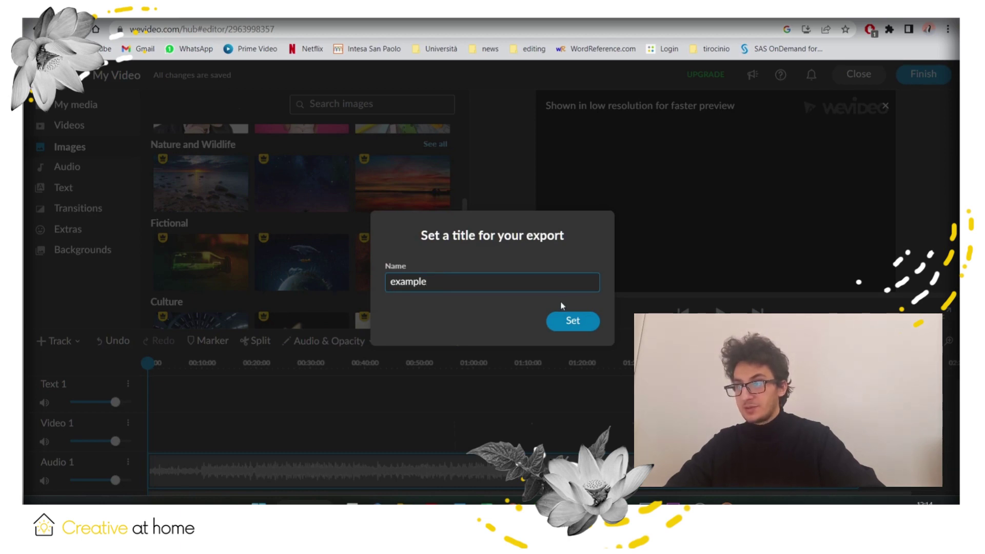
left_click(569, 317)
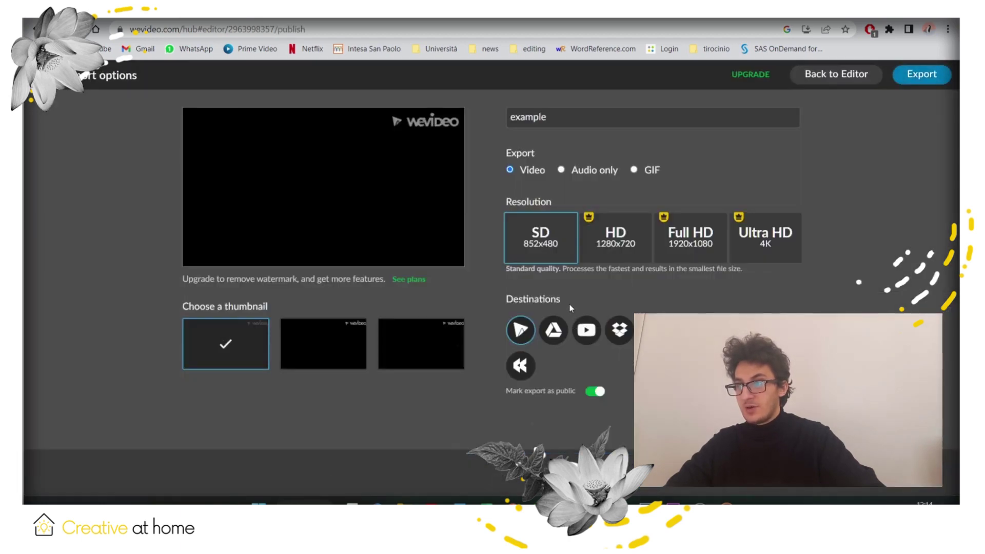